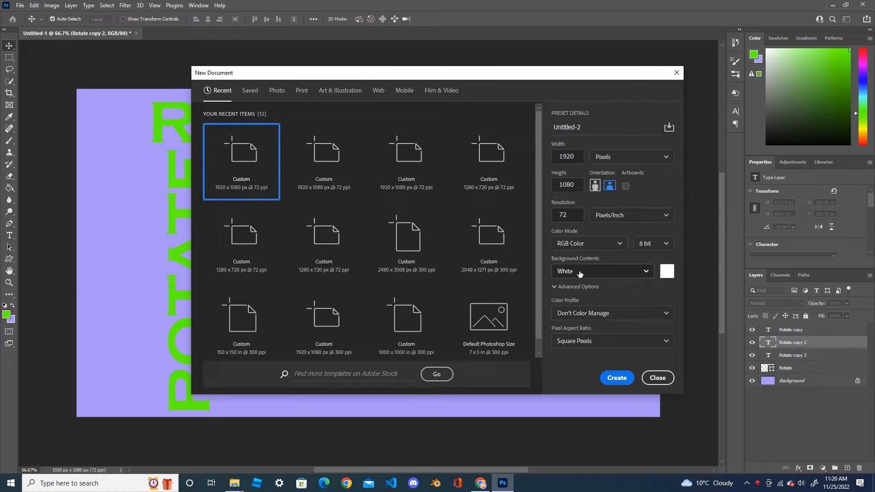
- Create a 1920 x 1080 px document at 72 ppi and fill its background with the lavender sampled from Untitled-1
{"action": "left_click", "coordinate": [618, 378]}
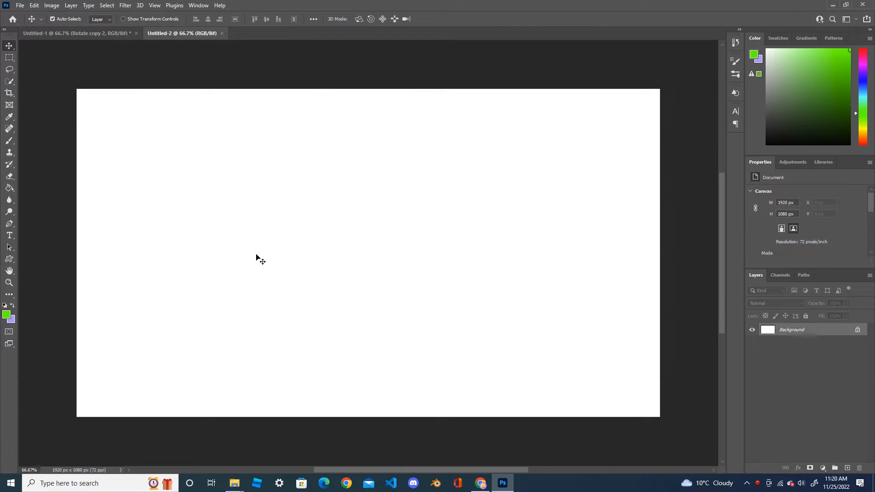
{"action": "left_click", "coordinate": [95, 35]}
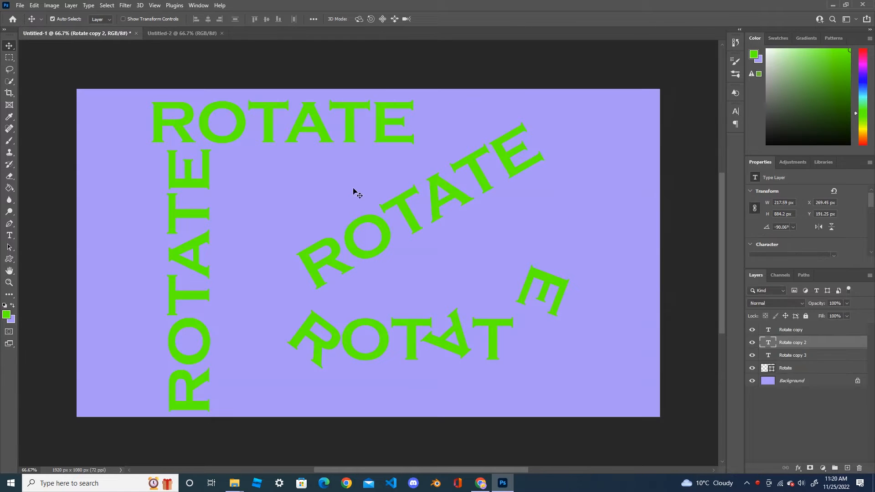
{"action": "left_click", "coordinate": [10, 117]}
{"action": "left_click", "coordinate": [150, 165]}
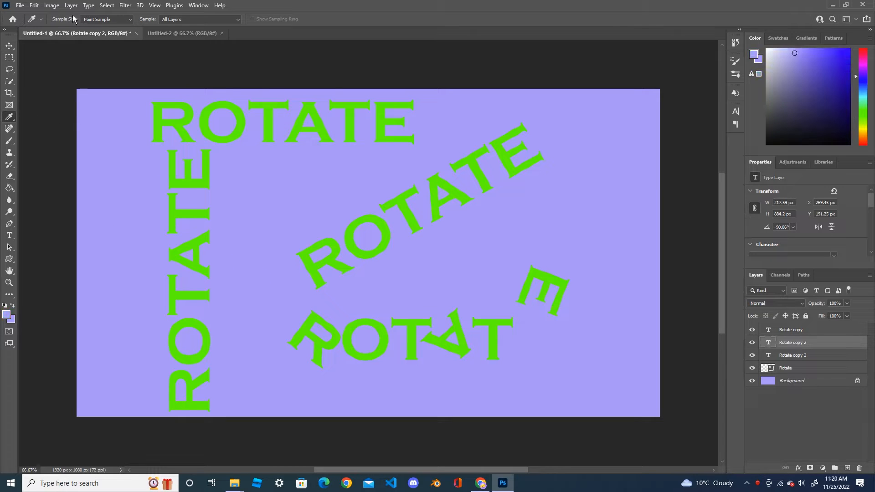
{"action": "left_click", "coordinate": [170, 32]}
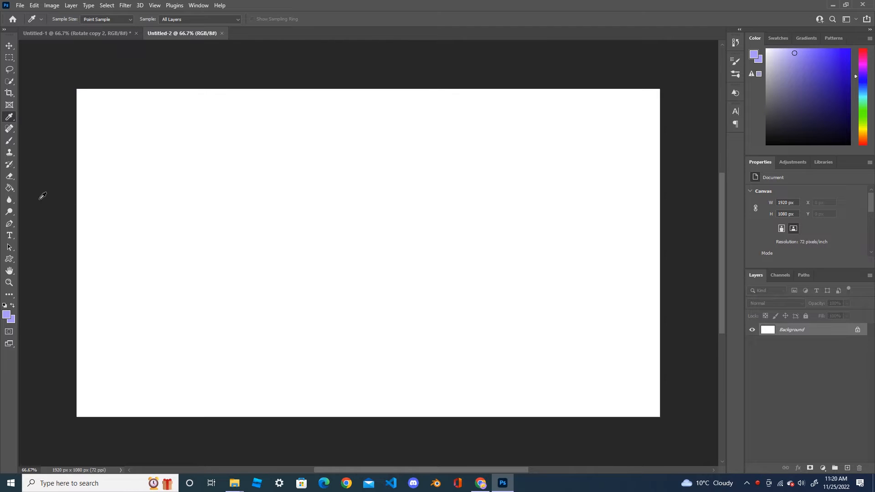
{"action": "left_click", "coordinate": [9, 187]}
{"action": "left_click", "coordinate": [325, 256]}
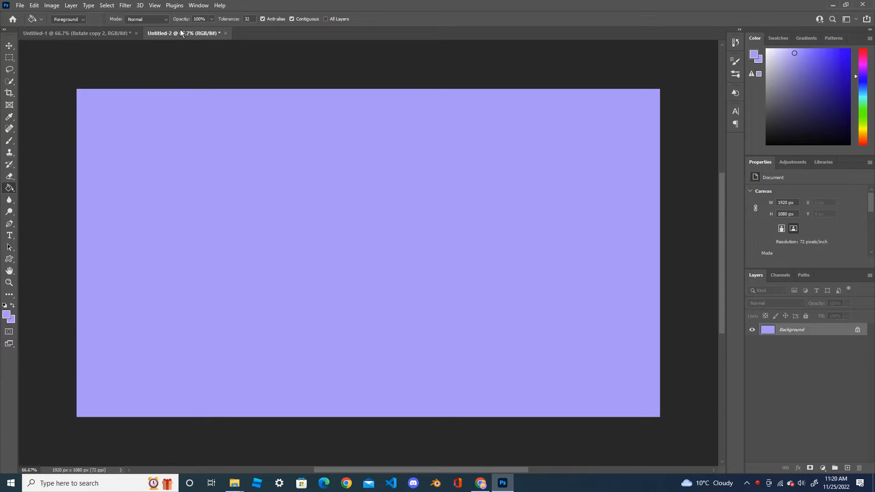
- Sample the green of the ROTATE lettering in Untitled-1 as the foreground color and return to Untitled-2
{"action": "left_click", "coordinate": [113, 32]}
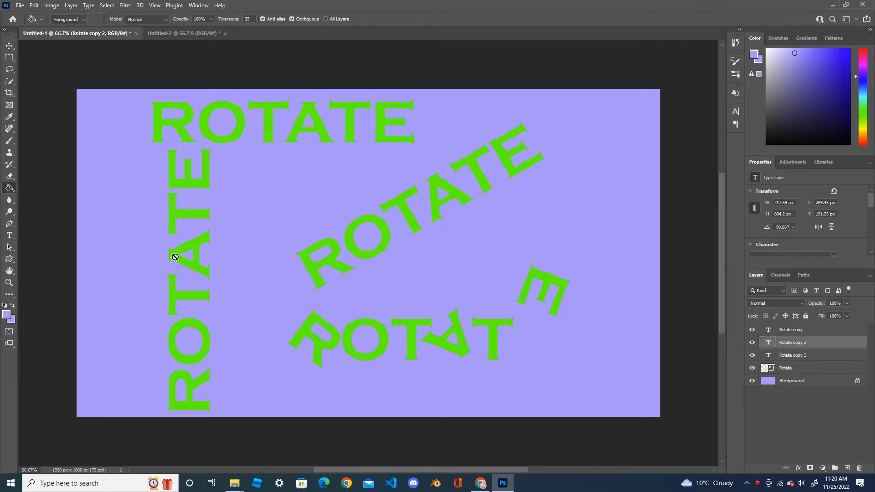
{"action": "left_click", "coordinate": [9, 116]}
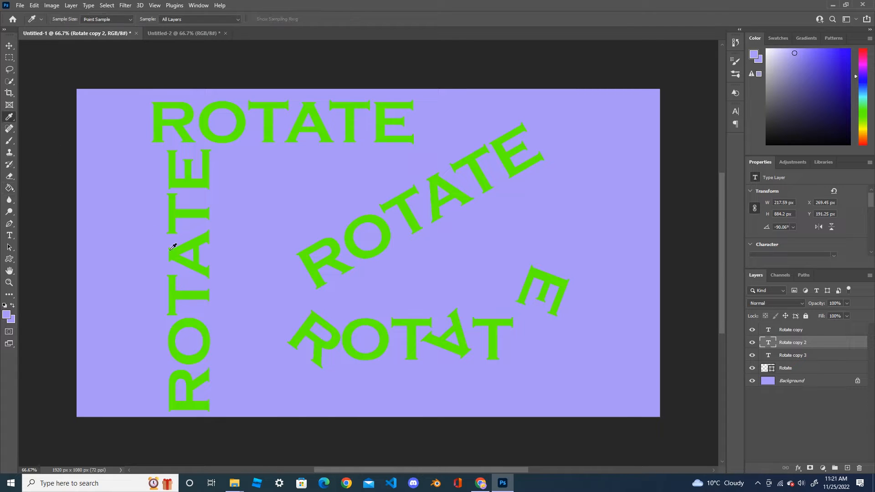
{"action": "left_click", "coordinate": [180, 212]}
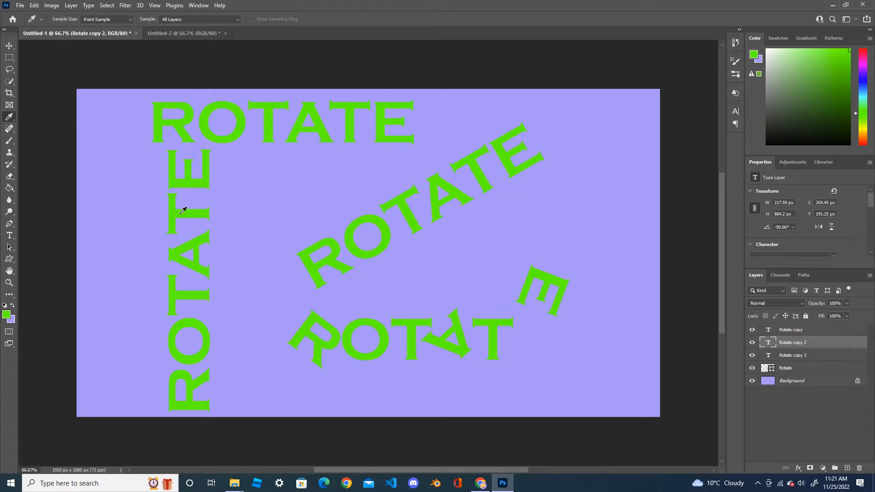
{"action": "left_click", "coordinate": [177, 34]}
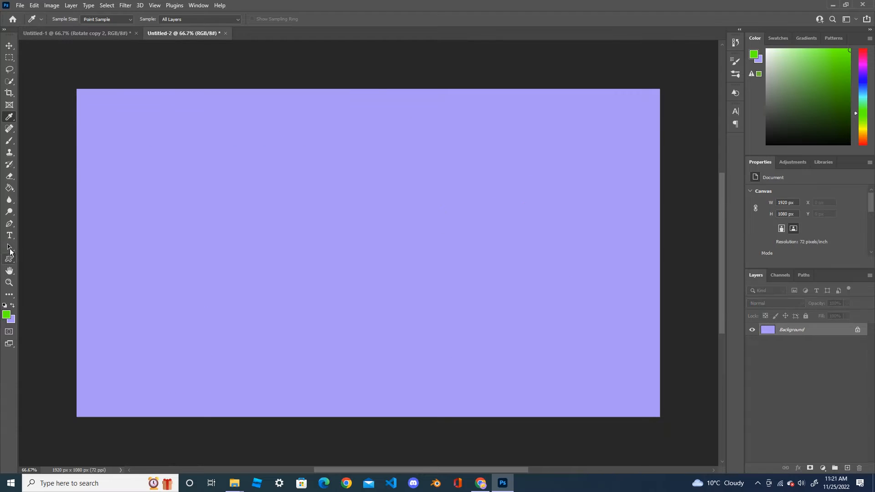
- Add the text ROTATE in 200 pt Copperplate Gothic Bold and position it in the upper left of the canvas
{"action": "left_click", "coordinate": [9, 235]}
{"action": "left_click", "coordinate": [239, 137]}
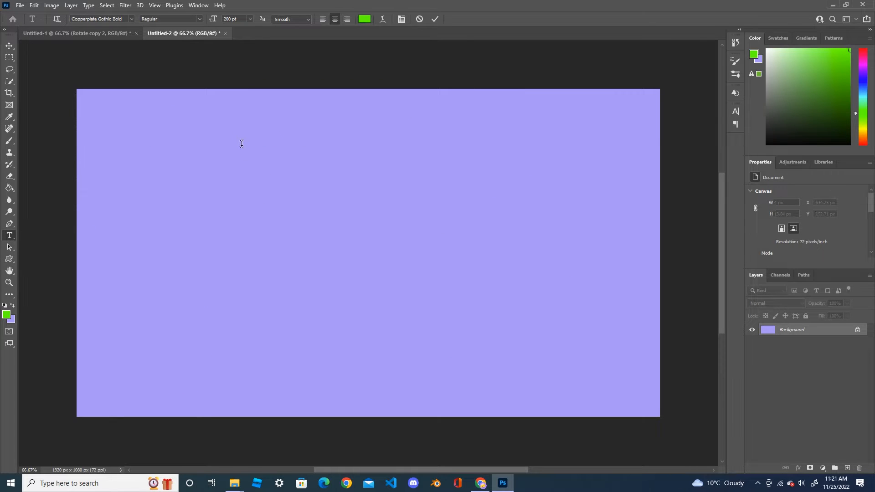
{"action": "type", "text": "ROATE"}
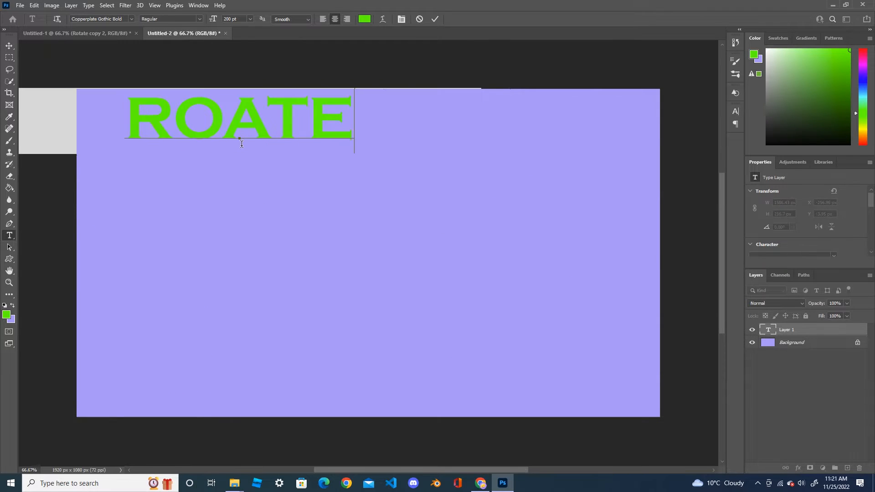
{"action": "key", "text": "BackSpace"}
{"action": "key", "text": "BackSpace"}
{"action": "key", "text": "BackSpace"}
{"action": "type", "text": "T"}
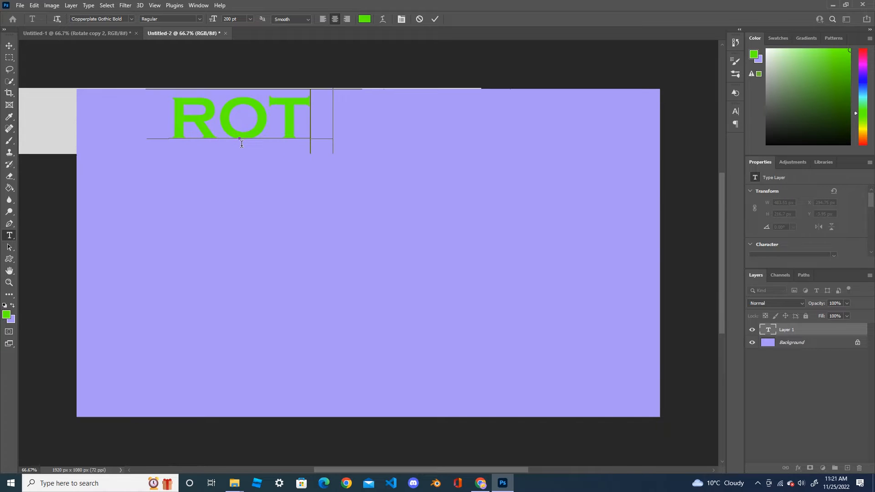
{"action": "type", "text": "ATE"}
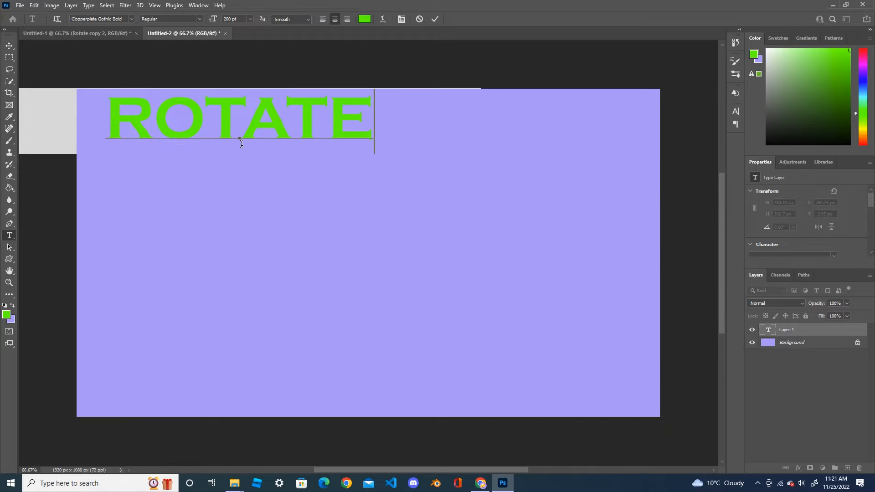
{"action": "left_click", "coordinate": [7, 46]}
{"action": "left_click_drag", "start_coordinate": [238, 121], "coordinate": [243, 131]}
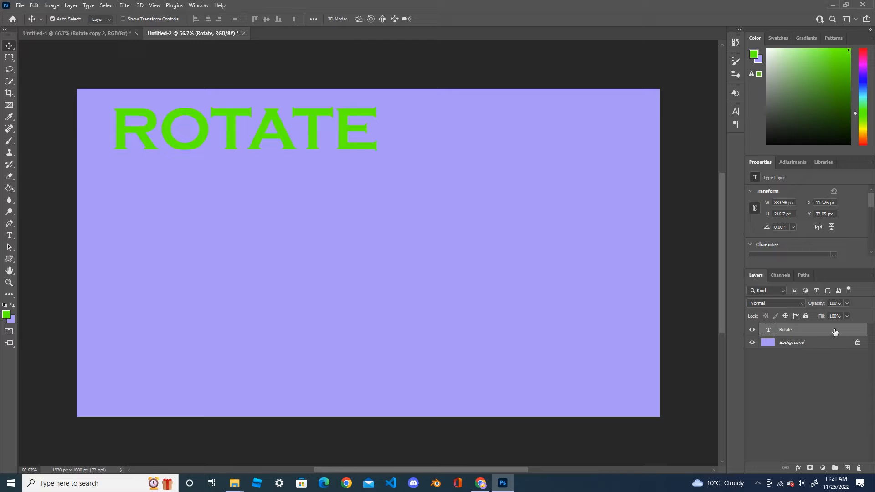
- Duplicate the ROTATE text layer and place the copy below and right of the original, rotated to about -29°
{"action": "left_click_drag", "start_coordinate": [834, 331], "coordinate": [847, 467]}
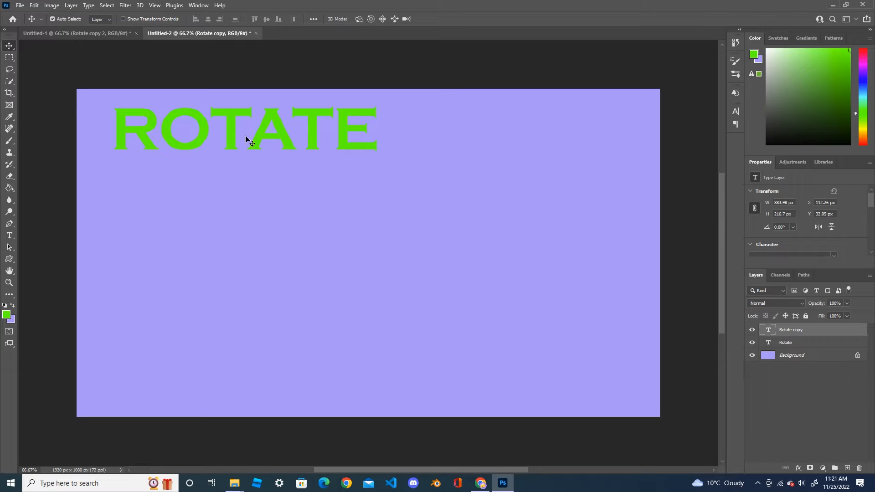
{"action": "left_click_drag", "start_coordinate": [249, 133], "coordinate": [375, 184]}
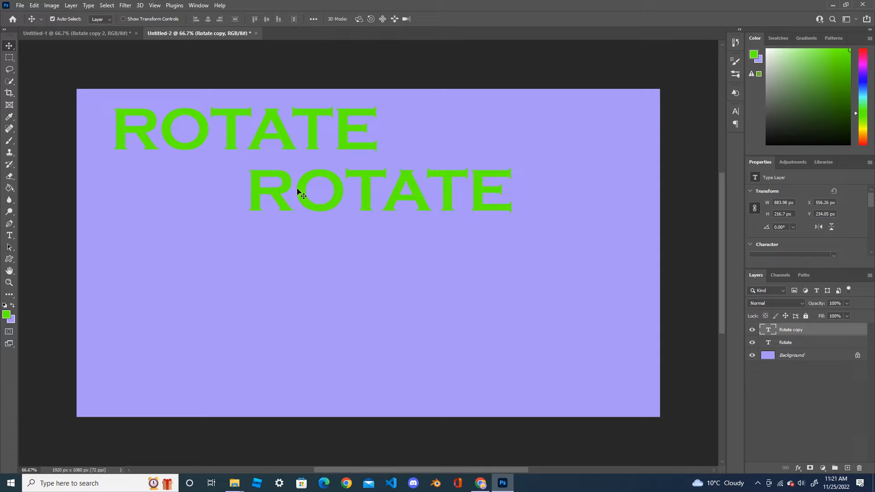
{"action": "left_click", "coordinate": [35, 5]}
{"action": "mouse_move", "coordinate": [84, 212]}
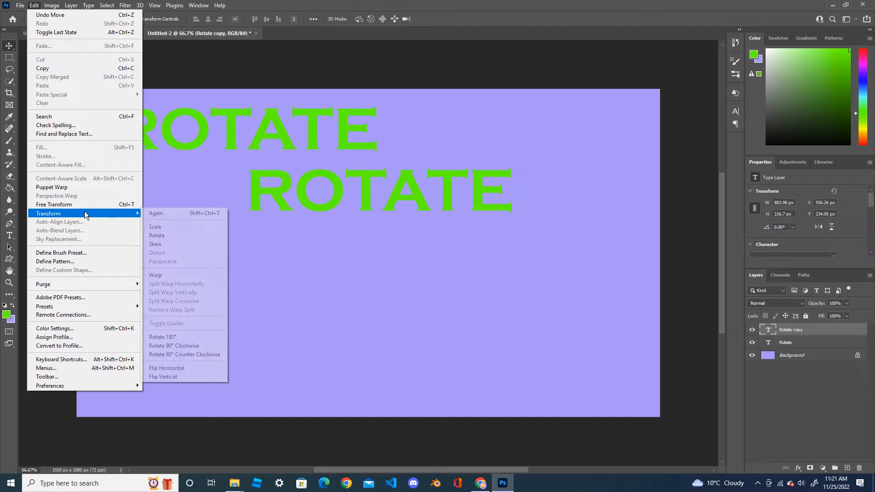
{"action": "left_click", "coordinate": [165, 234]}
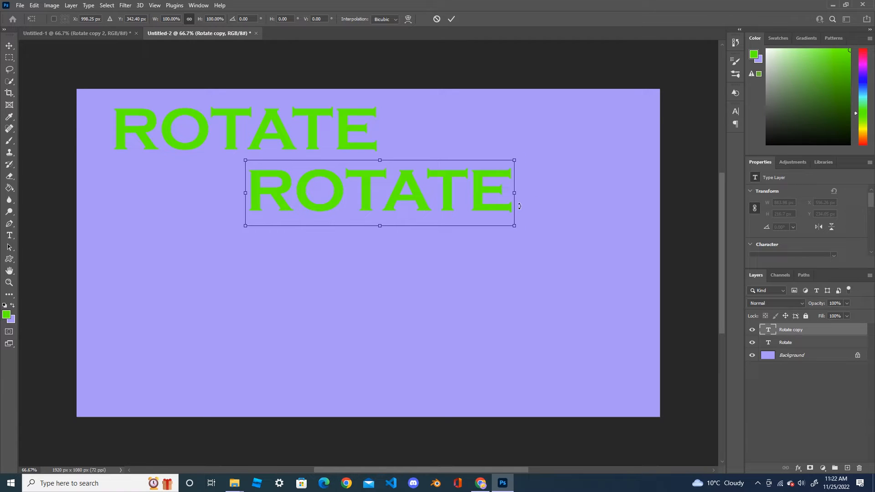
{"action": "left_click_drag", "start_coordinate": [517, 230], "coordinate": [535, 152]}
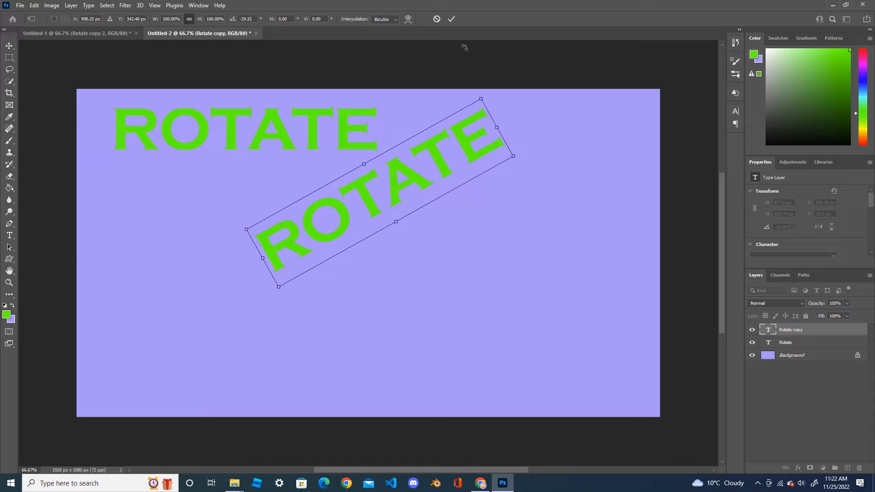
{"action": "left_click", "coordinate": [452, 19]}
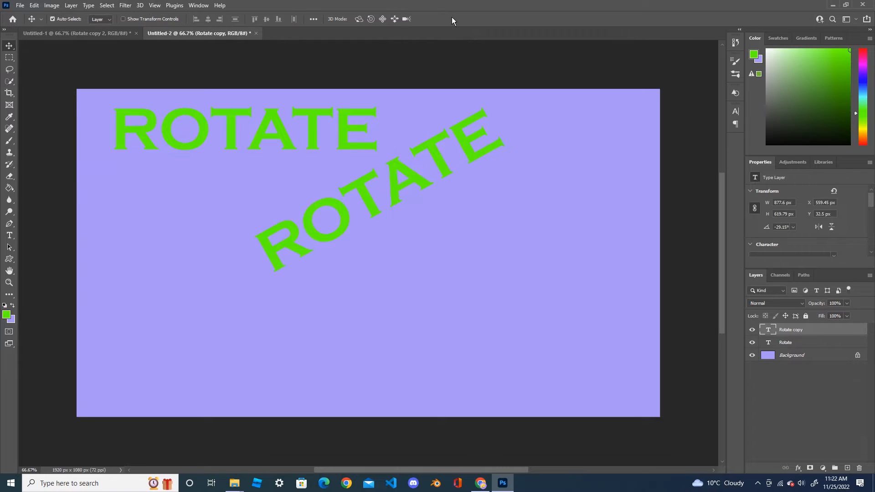
- Duplicate the original ROTATE layer again and move this copy down, close to the left edge of the canvas
{"action": "left_click", "coordinate": [809, 344]}
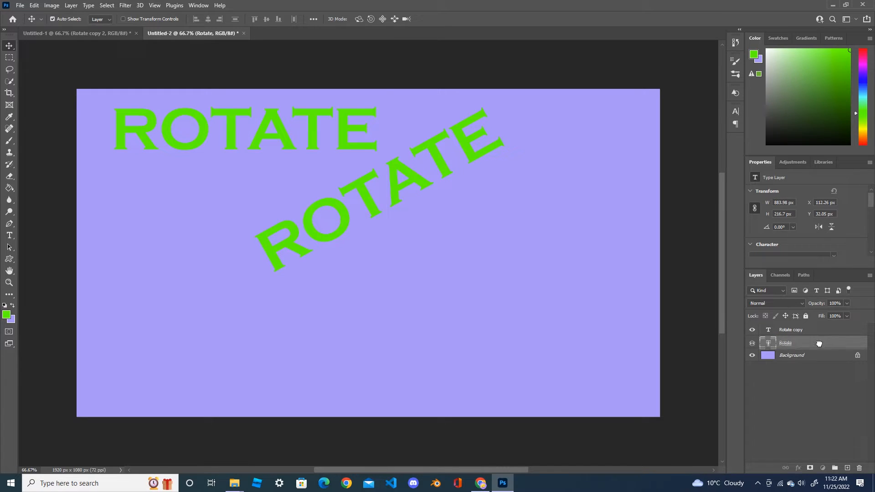
{"action": "left_click_drag", "start_coordinate": [816, 345], "coordinate": [847, 468]}
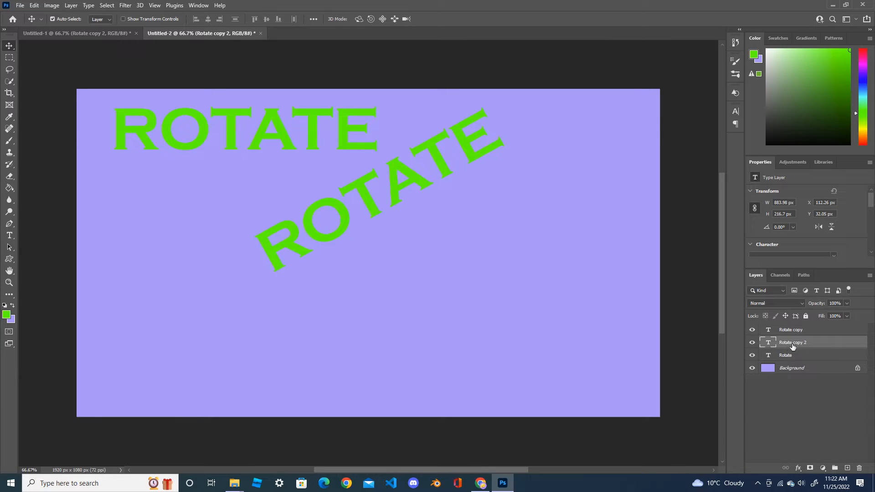
{"action": "left_click_drag", "start_coordinate": [244, 125], "coordinate": [225, 253]}
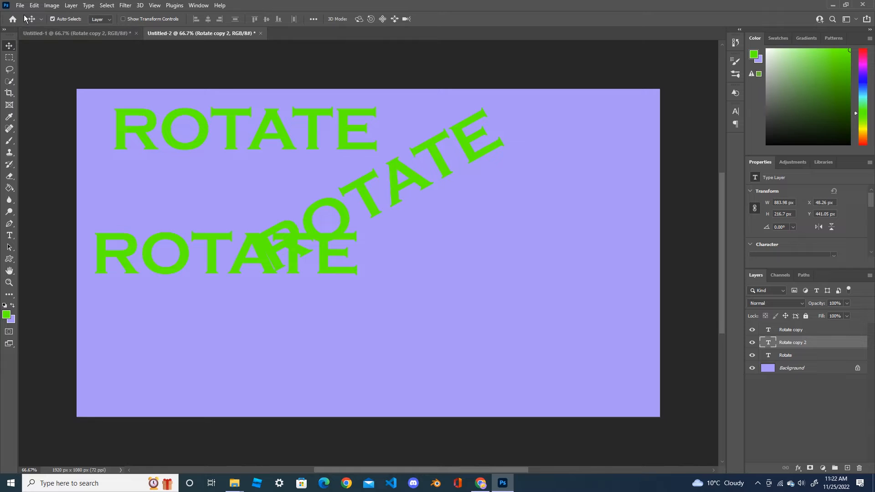
- Rotate the Rotate copy 2 text to about -88° and place it vertically beneath the first ROTATE
{"action": "left_click", "coordinate": [35, 5]}
{"action": "mouse_move", "coordinate": [103, 211]}
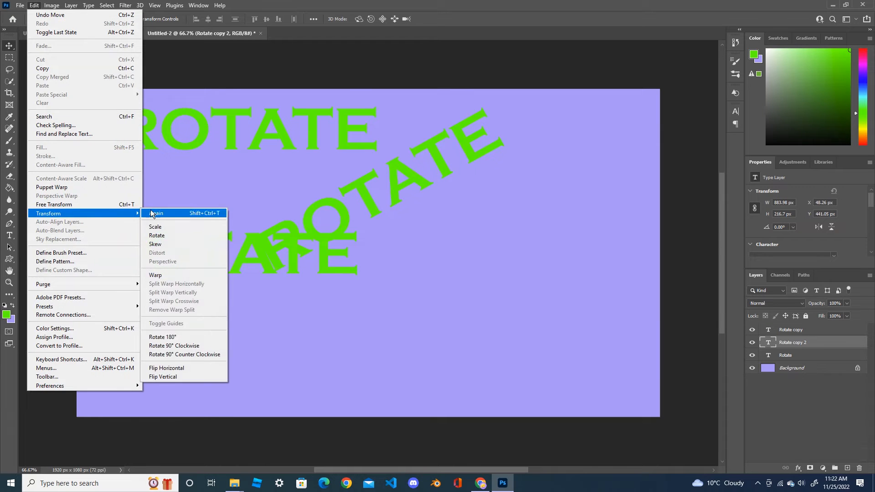
{"action": "left_click", "coordinate": [175, 237]}
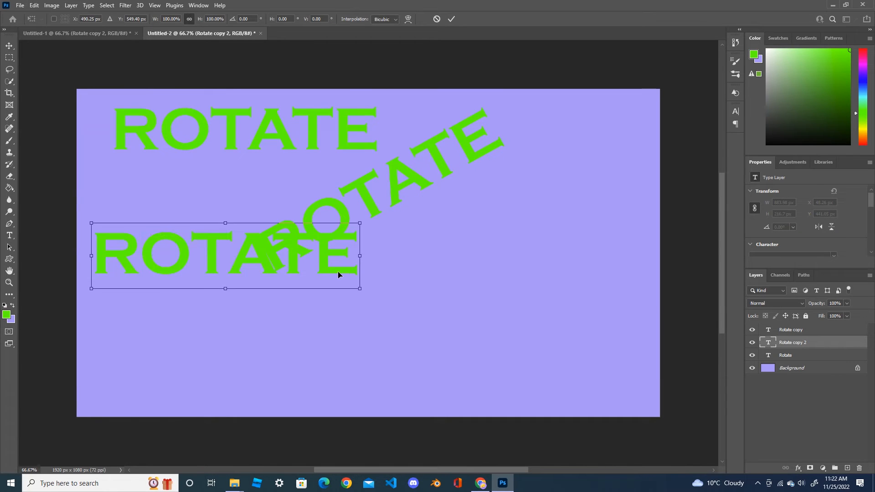
{"action": "left_click_drag", "start_coordinate": [365, 294], "coordinate": [246, 195]}
{"action": "left_click_drag", "start_coordinate": [221, 224], "coordinate": [174, 243]}
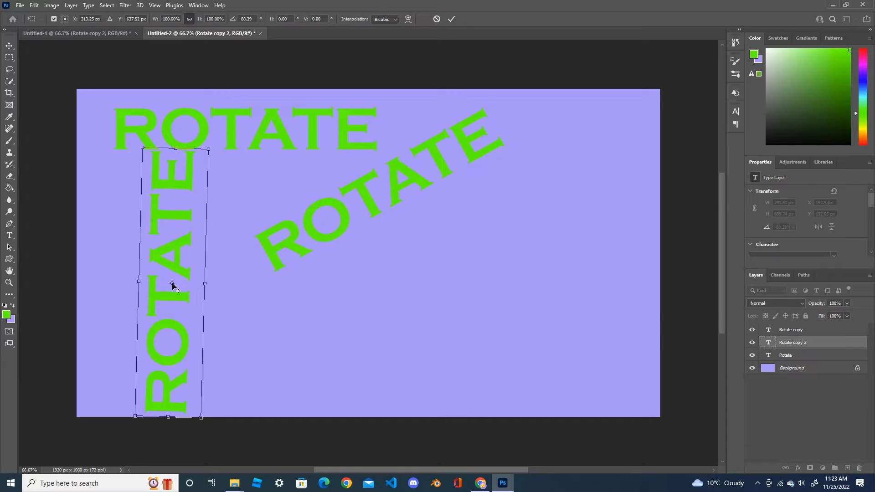
- Try rotating the vertical text around its lower-left and lower-right corners by relocating the transform reference point
{"action": "left_click_drag", "start_coordinate": [173, 283], "coordinate": [135, 416]}
{"action": "left_click_drag", "start_coordinate": [213, 148], "coordinate": [150, 143]}
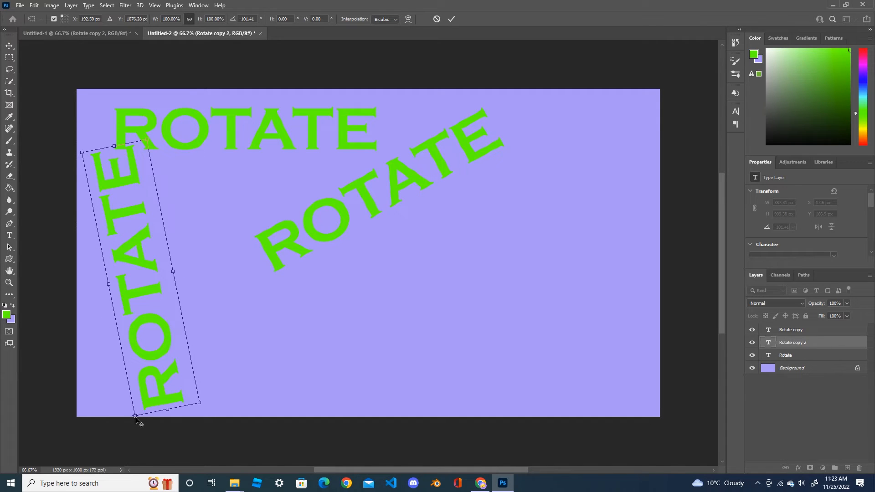
{"action": "left_click_drag", "start_coordinate": [135, 415], "coordinate": [201, 405]}
{"action": "left_click_drag", "start_coordinate": [149, 132], "coordinate": [231, 156]}
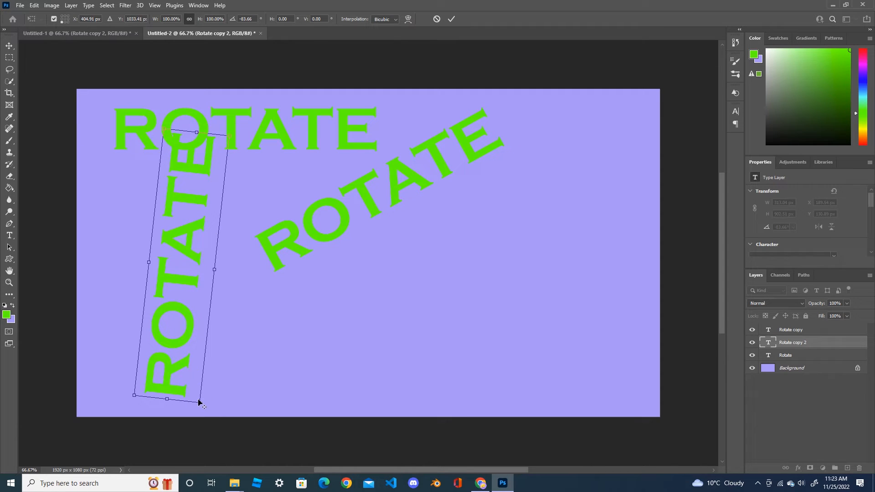
{"action": "left_click_drag", "start_coordinate": [233, 132], "coordinate": [206, 190]}
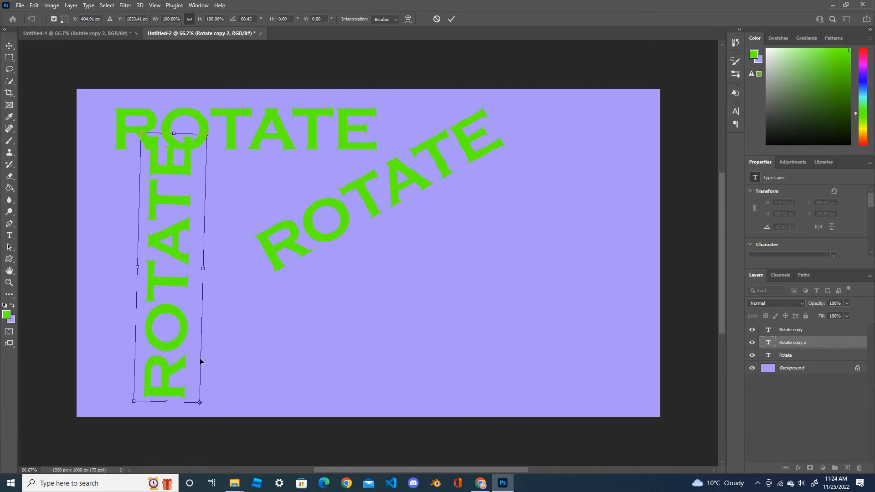
- Recenter the reference point, set the vertical text's rotation to about -89° and apply it directly beneath the first ROTATE
{"action": "left_click_drag", "start_coordinate": [200, 403], "coordinate": [170, 268]}
{"action": "left_click_drag", "start_coordinate": [210, 129], "coordinate": [172, 198]}
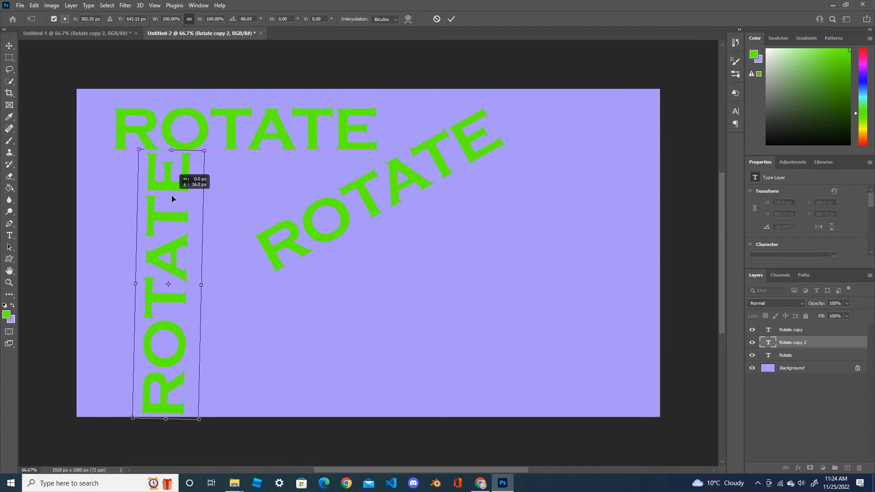
{"action": "left_click", "coordinate": [452, 19]}
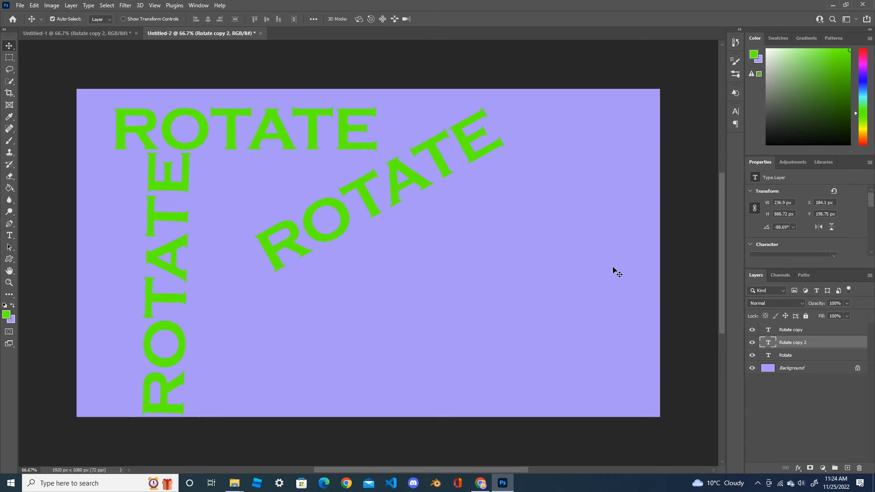
- Duplicate the original ROTATE layer to the lower right of the canvas and hide that copy, Rotate copy 3
{"action": "left_click", "coordinate": [811, 359]}
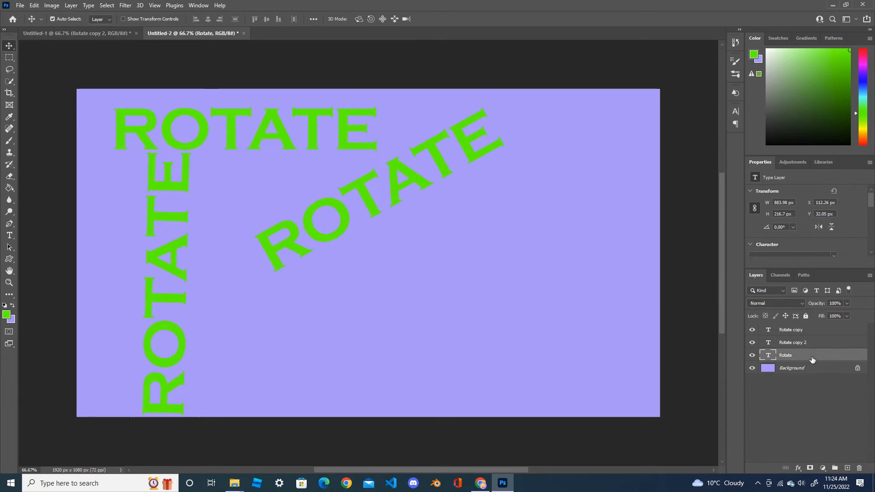
{"action": "left_click_drag", "start_coordinate": [797, 358], "coordinate": [848, 469]}
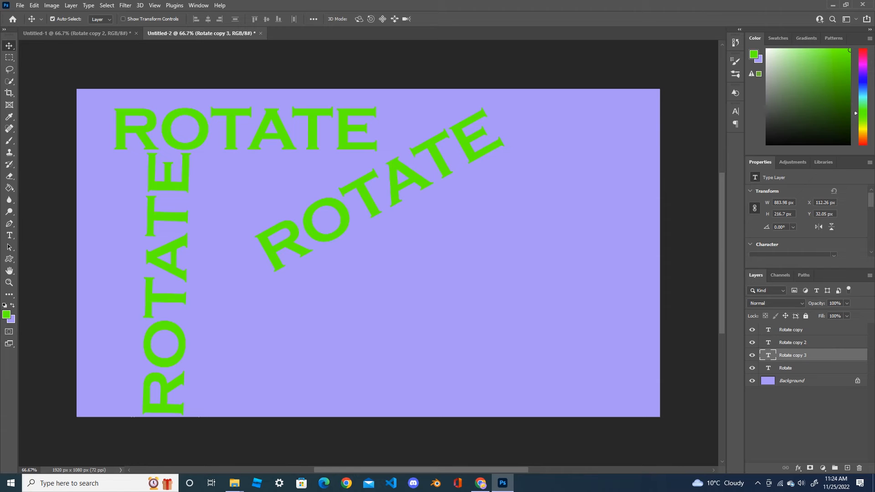
{"action": "left_click_drag", "start_coordinate": [273, 150], "coordinate": [464, 326]}
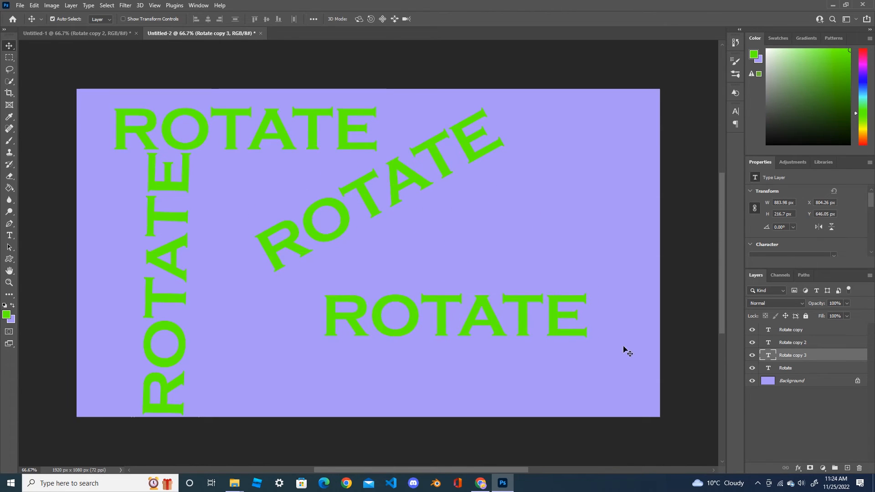
{"action": "left_click", "coordinate": [752, 356]}
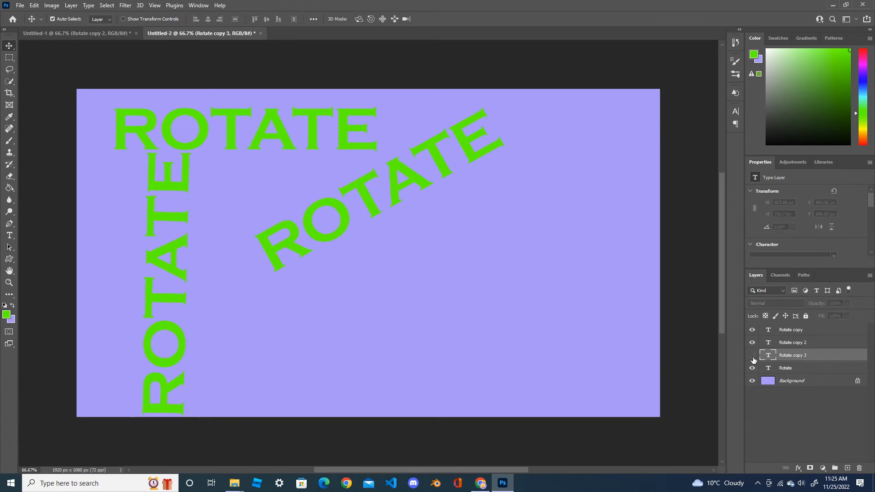
- Show the Rotate copy 3 layer again and convert its text to a shape
{"action": "left_click", "coordinate": [752, 356]}
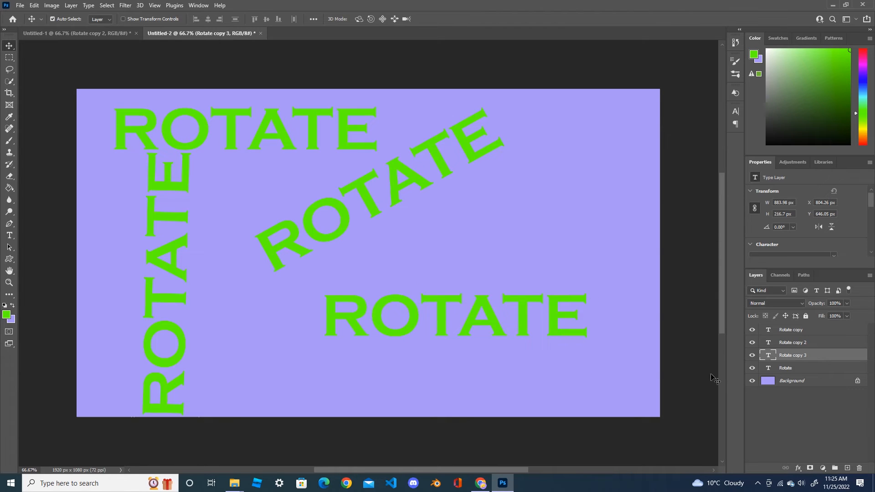
{"action": "right_click", "coordinate": [827, 358]}
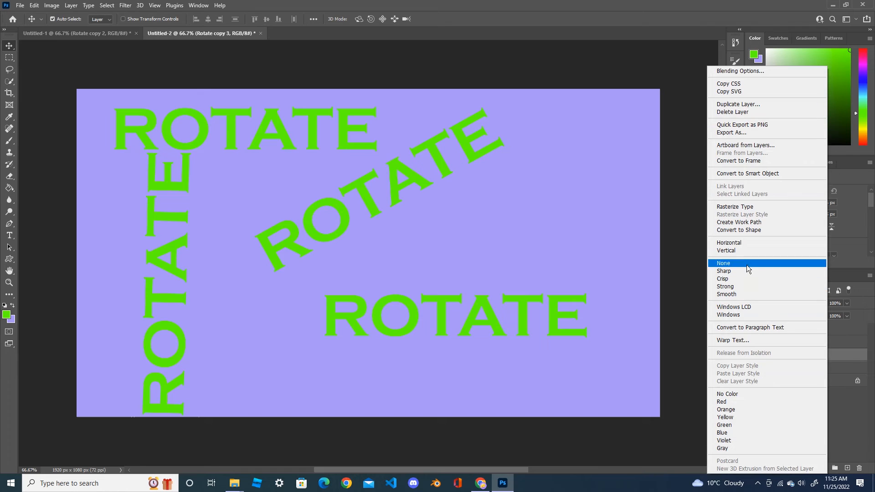
{"action": "left_click", "coordinate": [764, 231]}
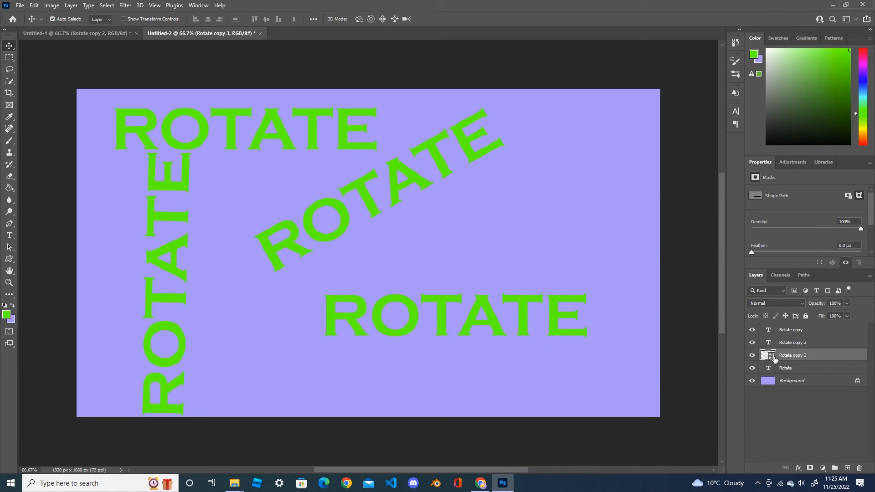
- Select the letter A of the Rotate copy 3 shape with the Path Selection Tool and rotate it about 88°
{"action": "left_click", "coordinate": [11, 250]}
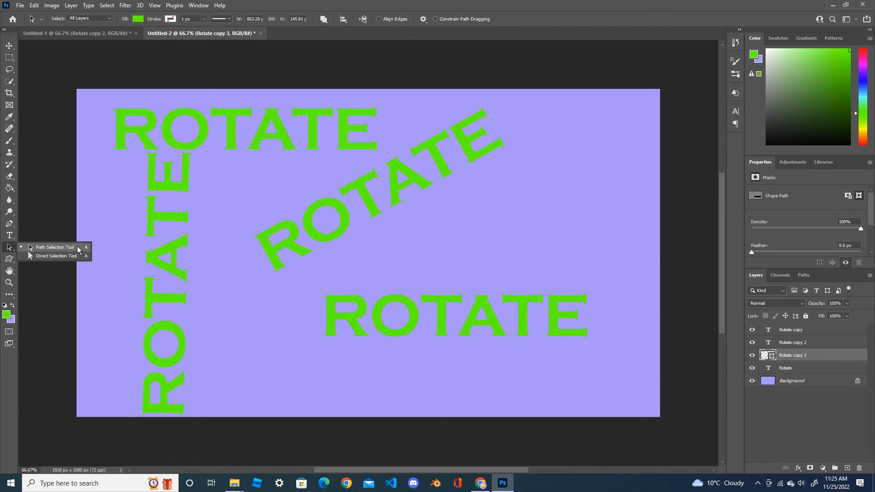
{"action": "left_click", "coordinate": [30, 248]}
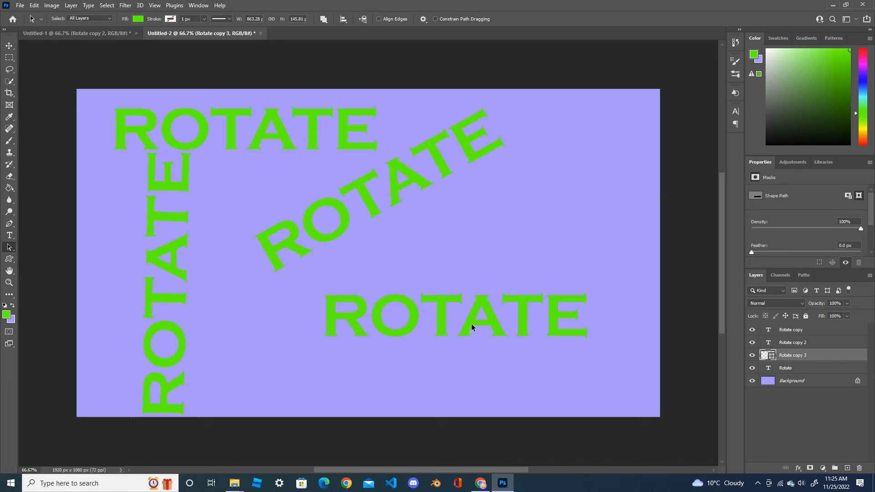
{"action": "left_click", "coordinate": [326, 318]}
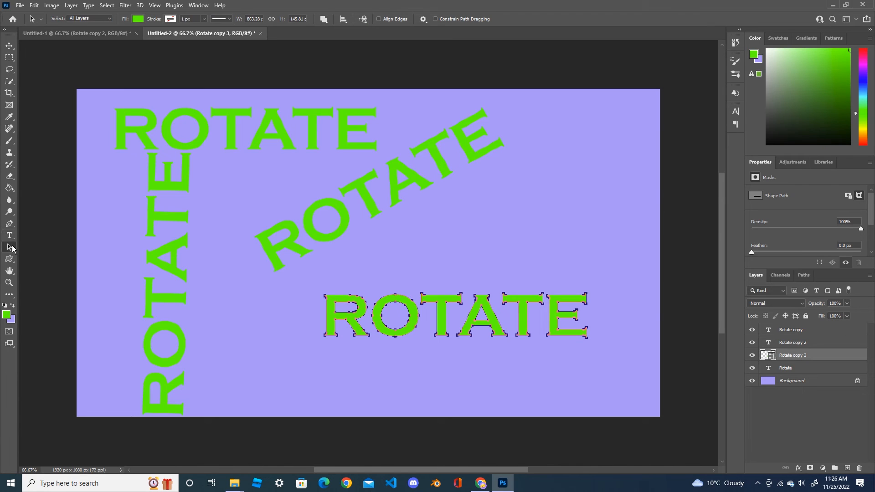
{"action": "right_click", "coordinate": [9, 248]}
{"action": "left_click", "coordinate": [54, 256]}
{"action": "left_click", "coordinate": [34, 5]}
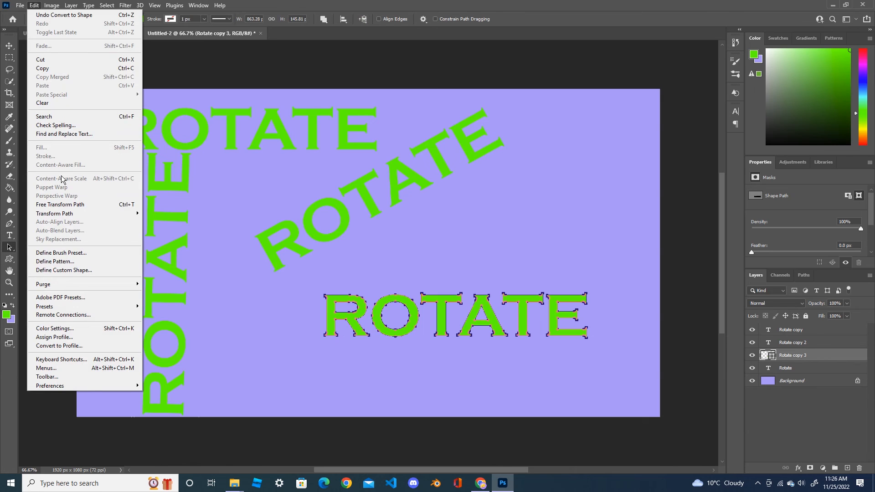
{"action": "mouse_move", "coordinate": [73, 213]}
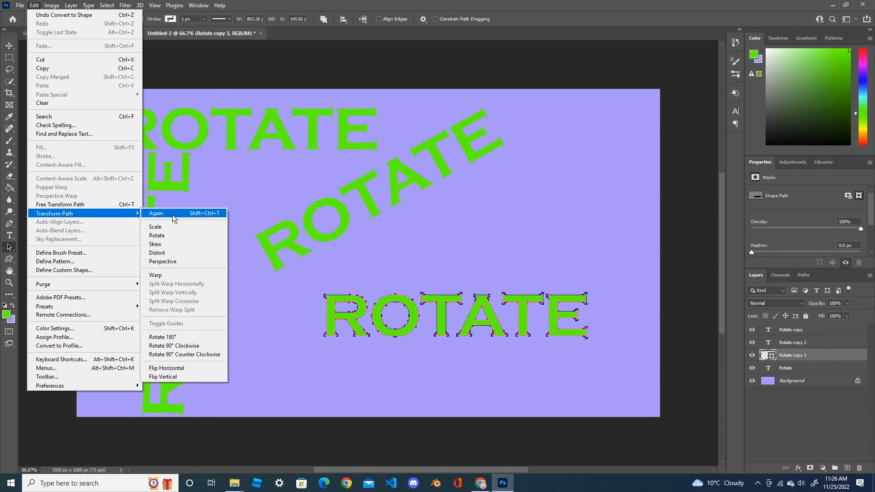
{"action": "left_click", "coordinate": [167, 236]}
{"action": "mouse_move", "coordinate": [489, 293]}
{"action": "left_mouse_down"}
{"action": "mouse_move", "coordinate": [504, 339]}
{"action": "mouse_move", "coordinate": [483, 319]}
{"action": "mouse_move", "coordinate": [496, 304]}
{"action": "left_mouse_up"}
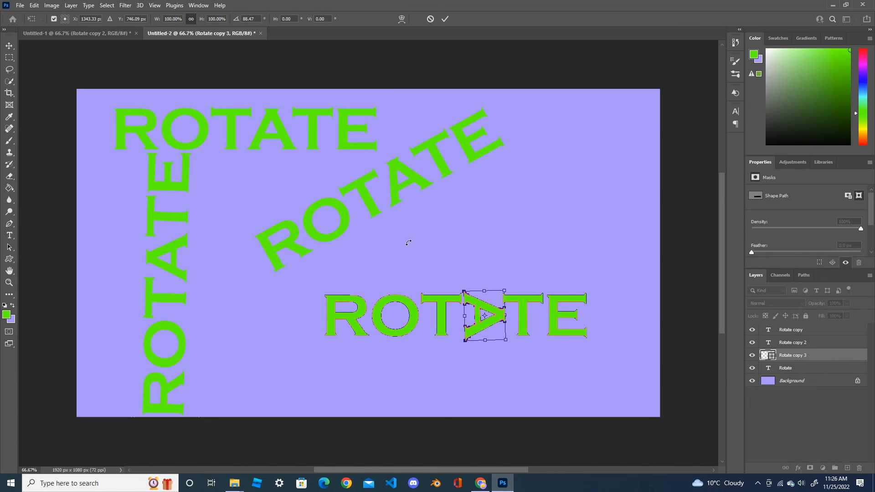
{"action": "left_click", "coordinate": [9, 246]}
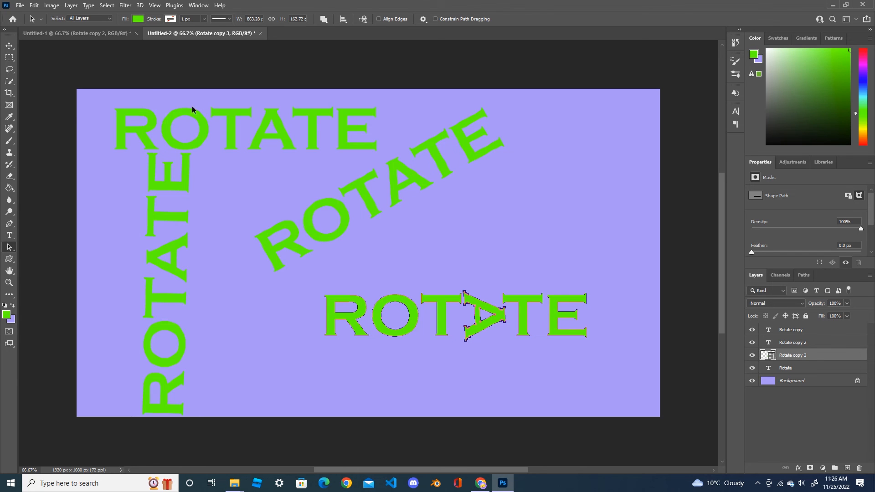
- Rotate the final E of the shape lettering diagonally, move it above the end of the word and apply the transform
{"action": "left_click", "coordinate": [34, 5]}
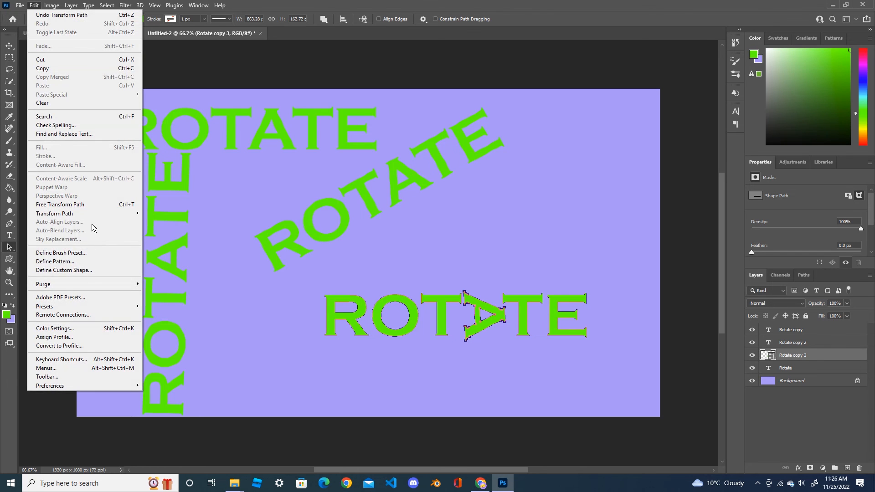
{"action": "mouse_move", "coordinate": [93, 217]}
{"action": "left_click", "coordinate": [166, 235]}
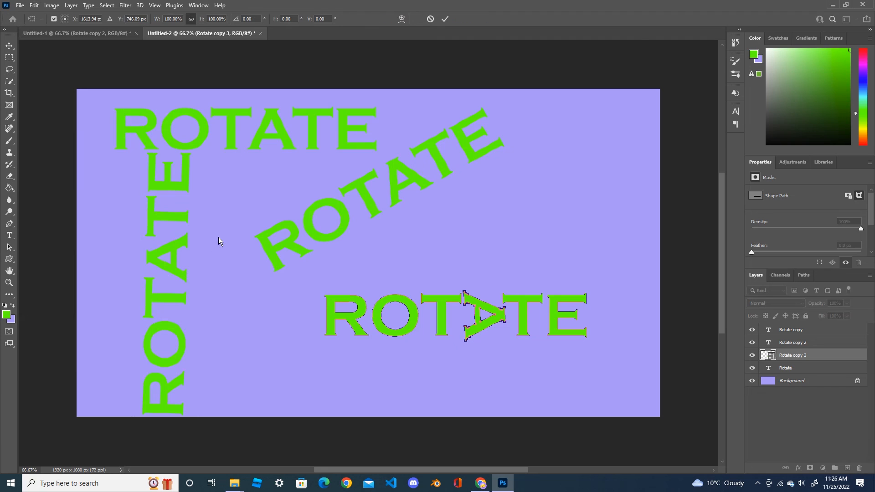
{"action": "left_click_drag", "start_coordinate": [591, 289], "coordinate": [604, 315]}
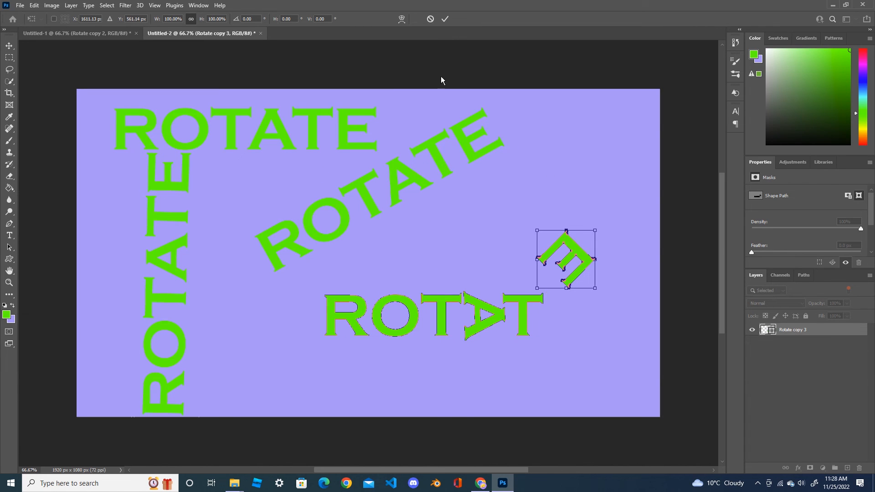
{"action": "left_click", "coordinate": [445, 19]}
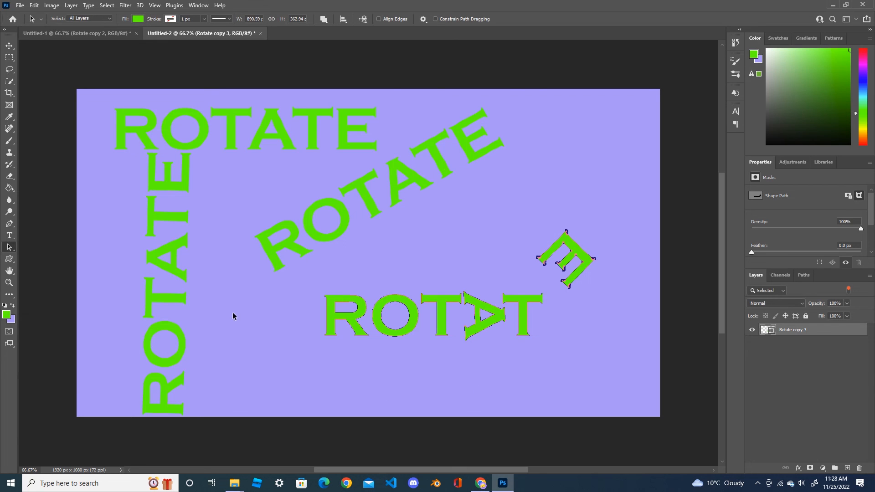
- Select the letter R of the shape lettering and rotate its path to about -25°
{"action": "double_click", "coordinate": [330, 320]}
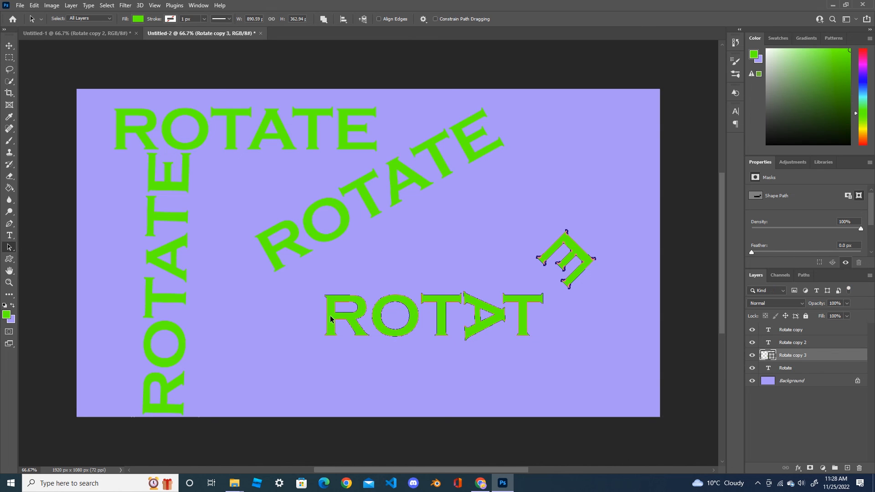
{"action": "left_click", "coordinate": [34, 5]}
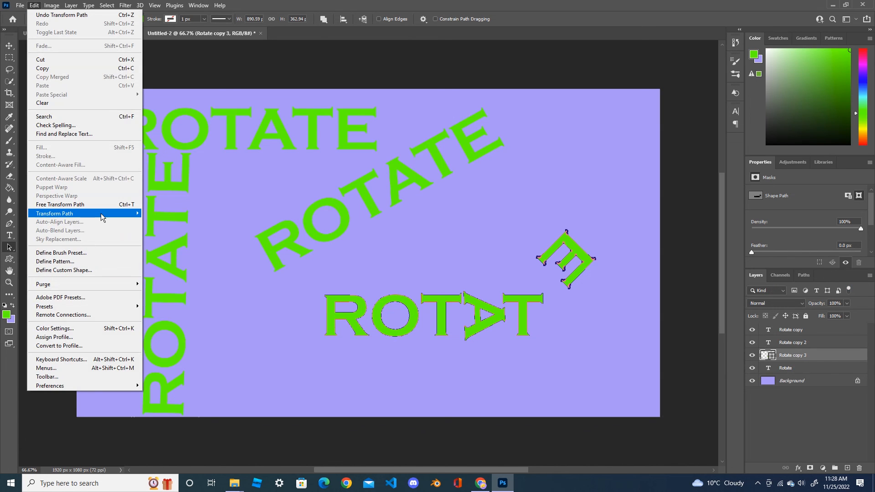
{"action": "mouse_move", "coordinate": [105, 214]}
{"action": "left_click", "coordinate": [196, 236]}
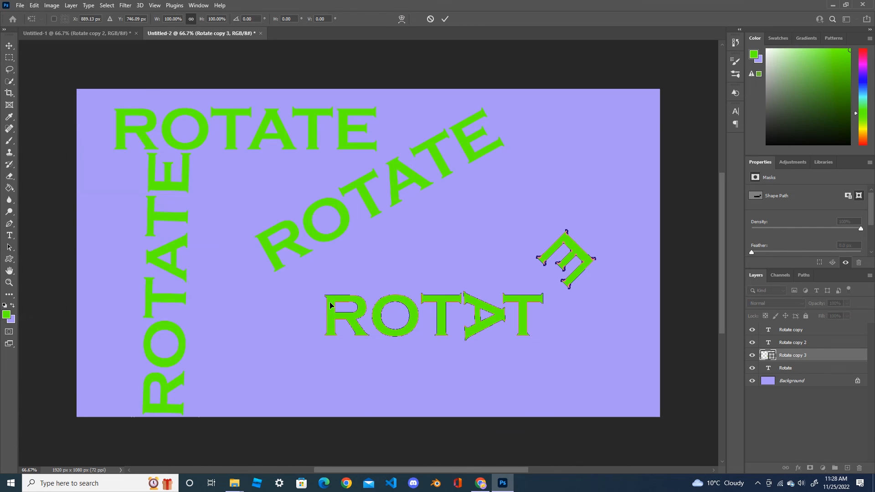
{"action": "left_click_drag", "start_coordinate": [321, 294], "coordinate": [318, 307]}
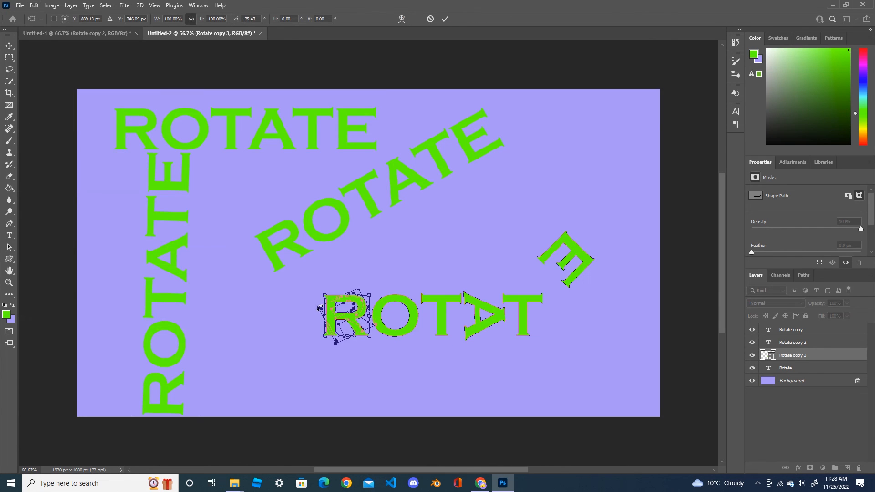
- Move the transform reference point to the R's lower-left corner and apply a rotation of about -71° around it
{"action": "left_click", "coordinate": [54, 20]}
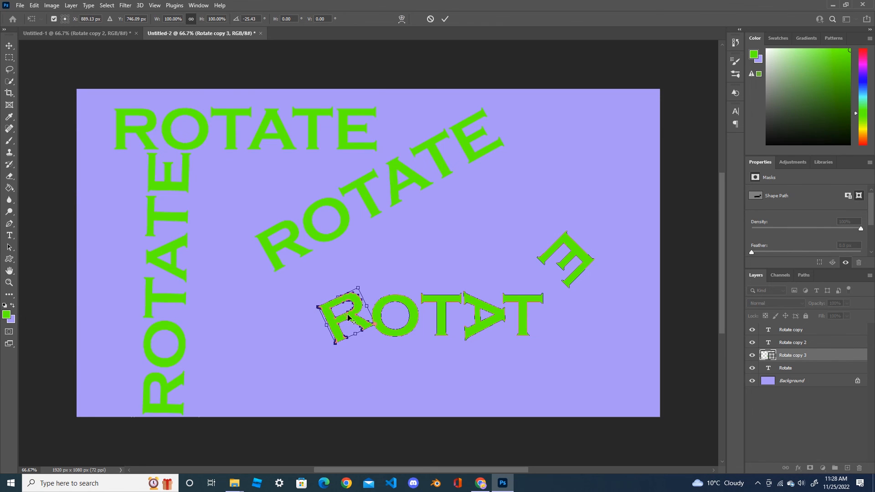
{"action": "left_click_drag", "start_coordinate": [353, 322], "coordinate": [336, 343]}
{"action": "left_click_drag", "start_coordinate": [314, 303], "coordinate": [291, 328]}
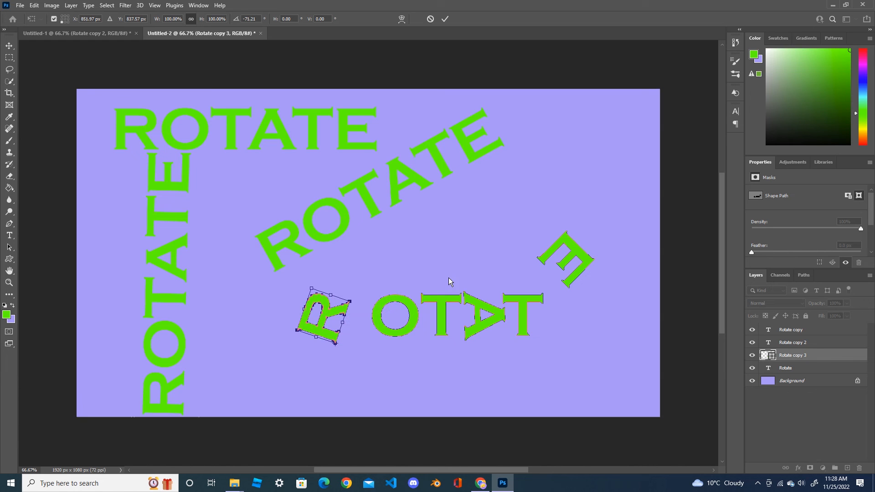
{"action": "left_click", "coordinate": [445, 19]}
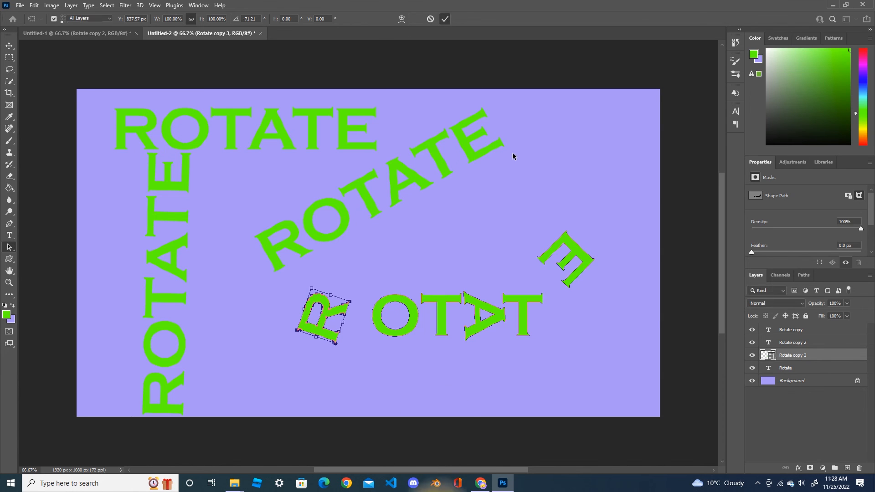